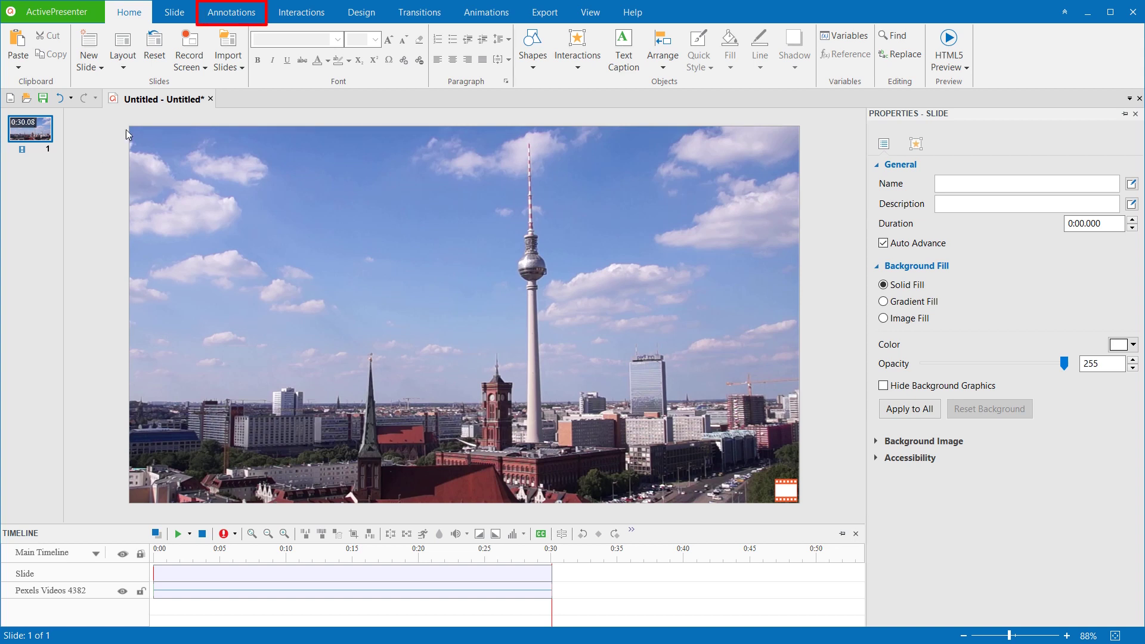
Step: Insert a Zoom-n-Pan at 0:02 framing the top of the TV tower at 200% (Left 386, Top 18)
left_click(229, 17)
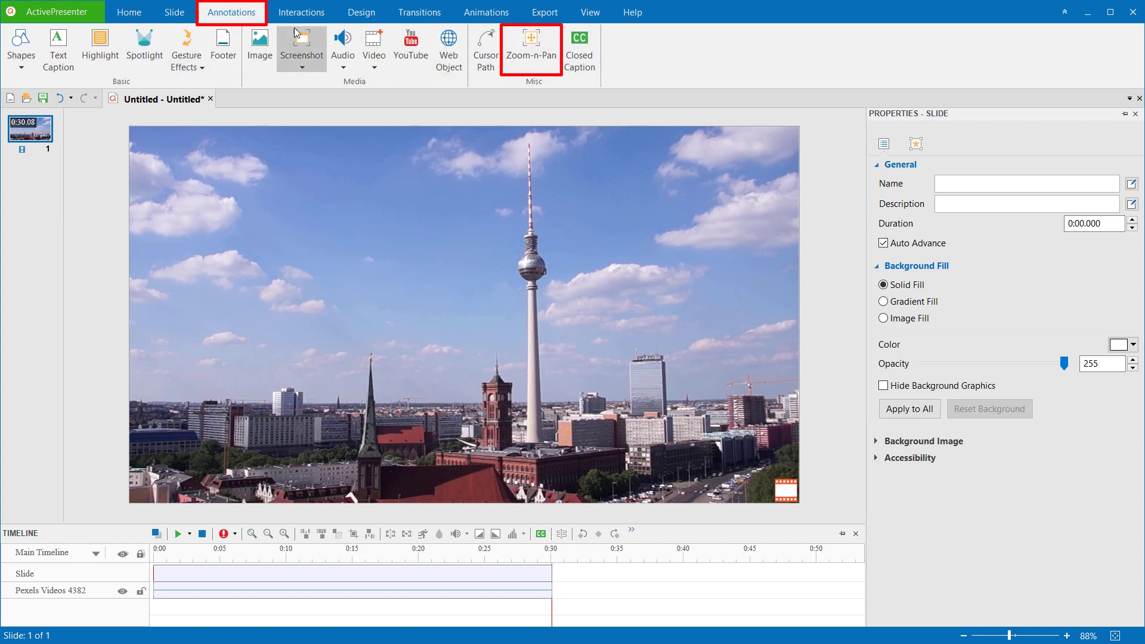
left_click(532, 51)
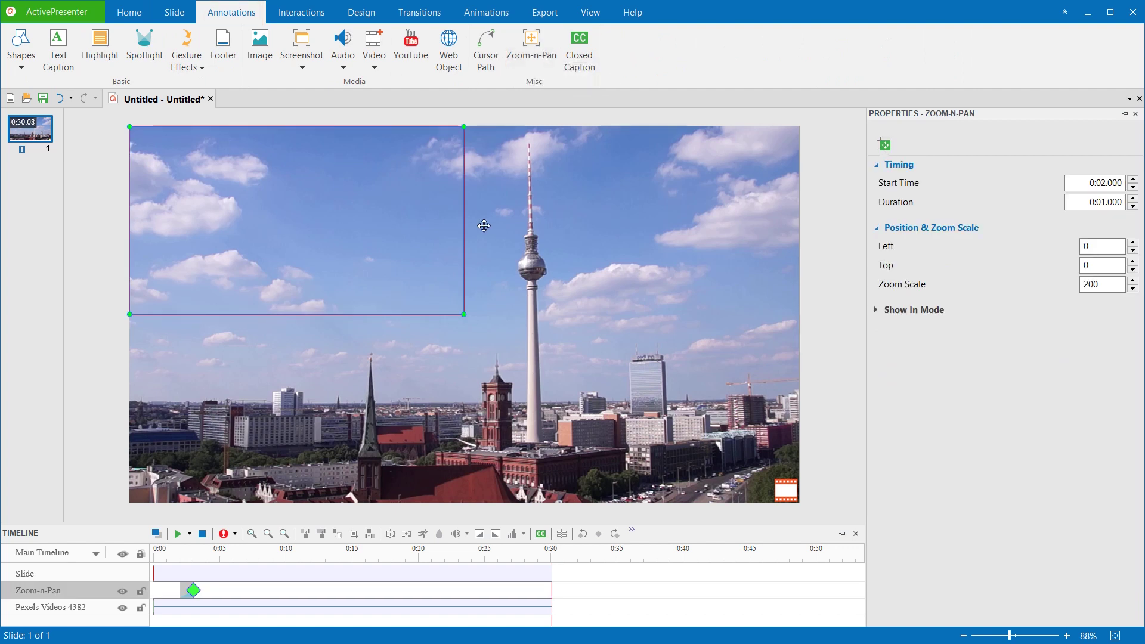
left_click_drag(452, 315, 651, 324)
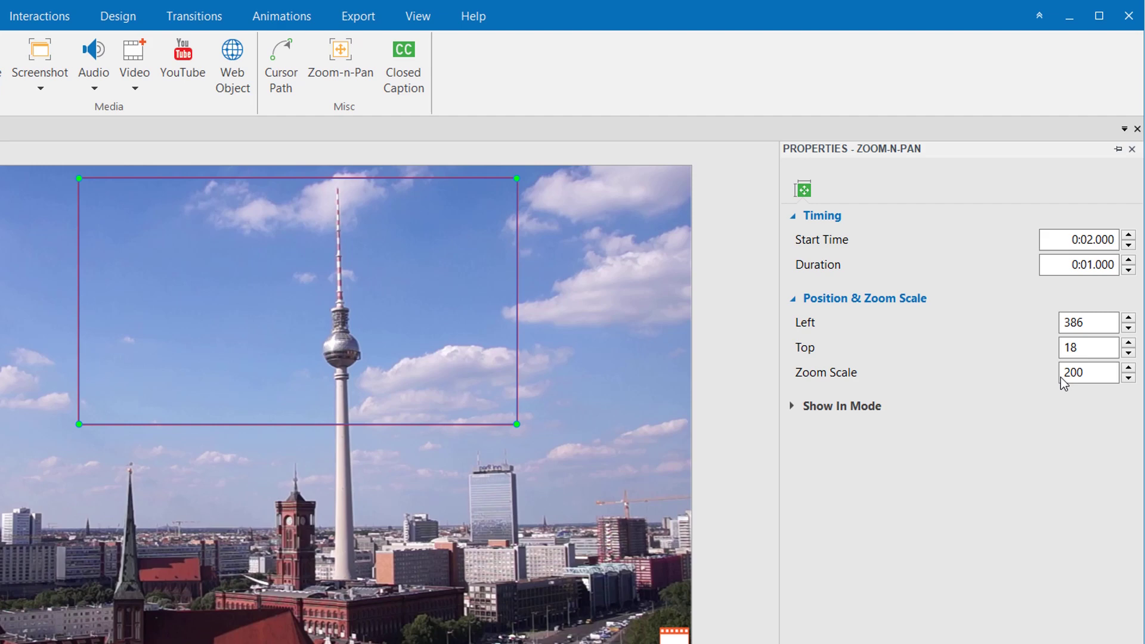
Step: Set the zoom scale to 300%, then enlarge the zoom area to the whole tower, dropping it to 181%
double_click(1097, 374)
type("3")
key("Return")
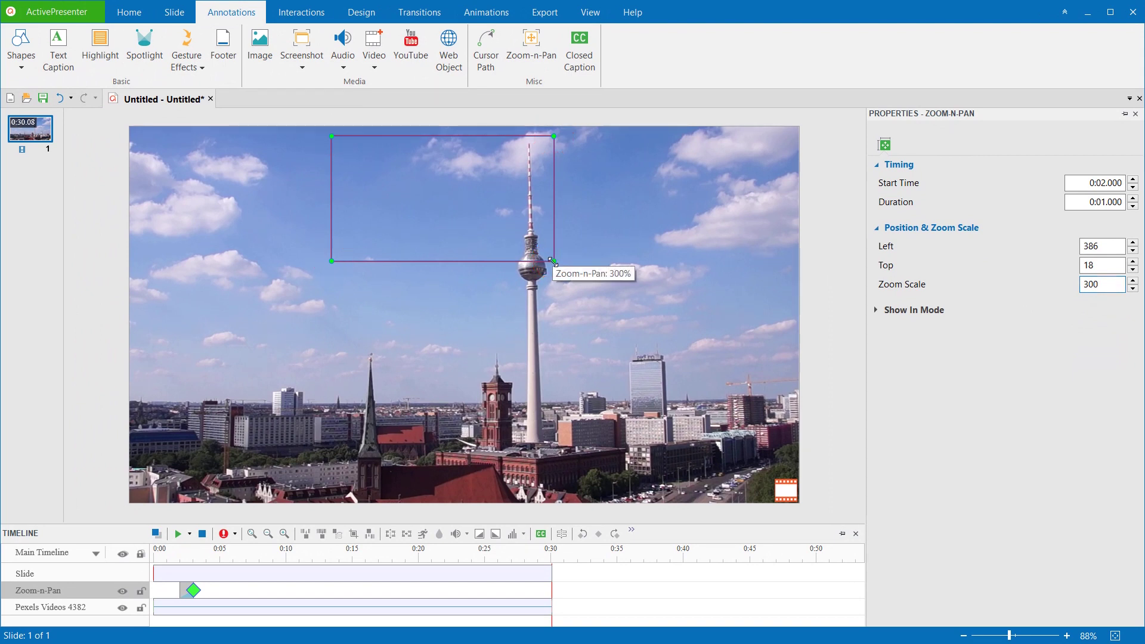
left_click_drag(553, 260, 702, 345)
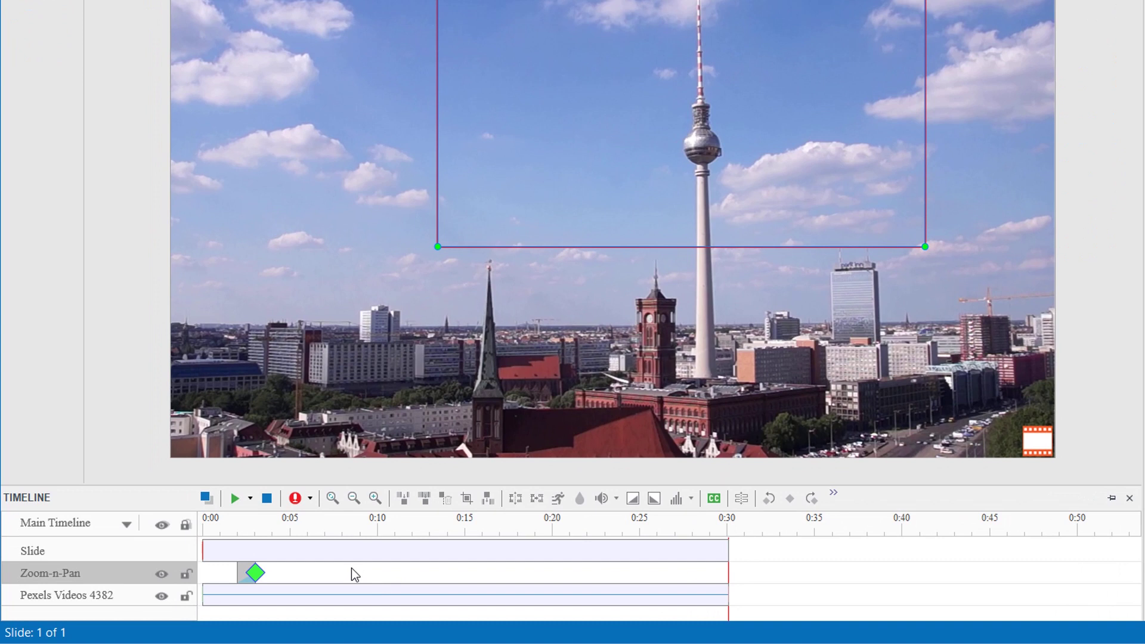
Step: Zoom the timeline to its start and move the zoom effect earlier to begin at 0:01.587
scroll(334, 568, "up", 4)
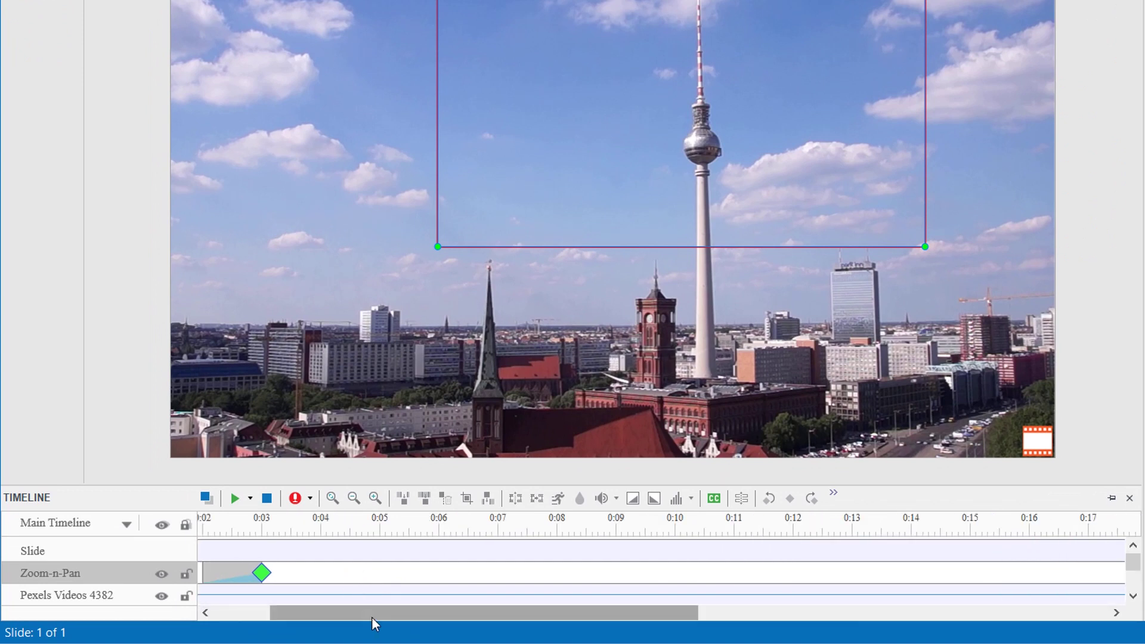
left_click_drag(373, 618, 302, 616)
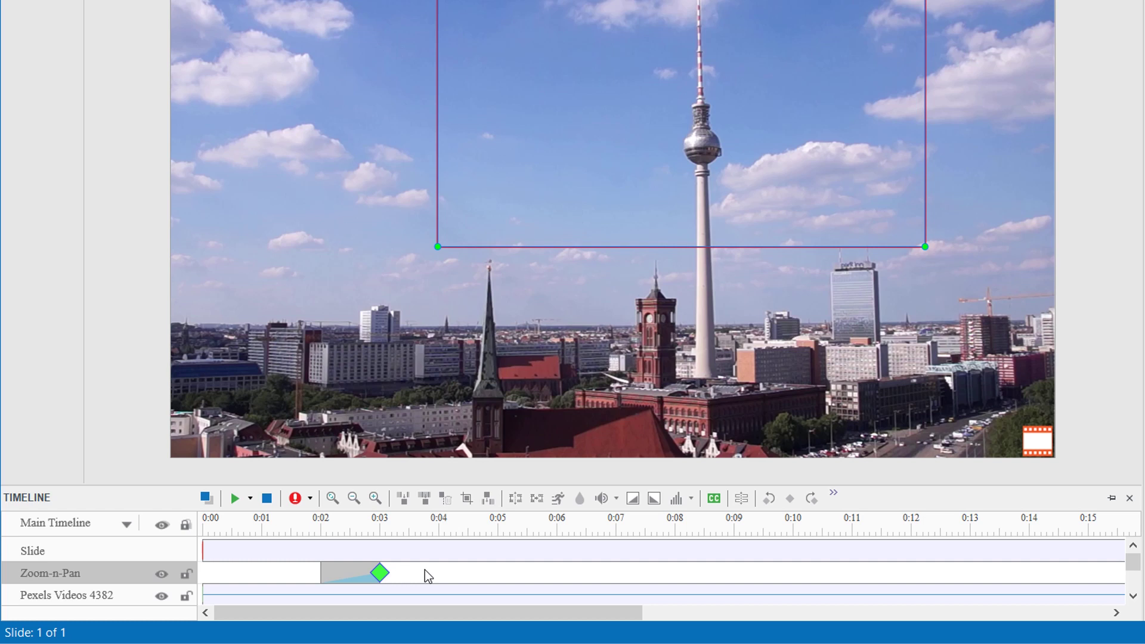
left_click_drag(343, 573, 315, 571)
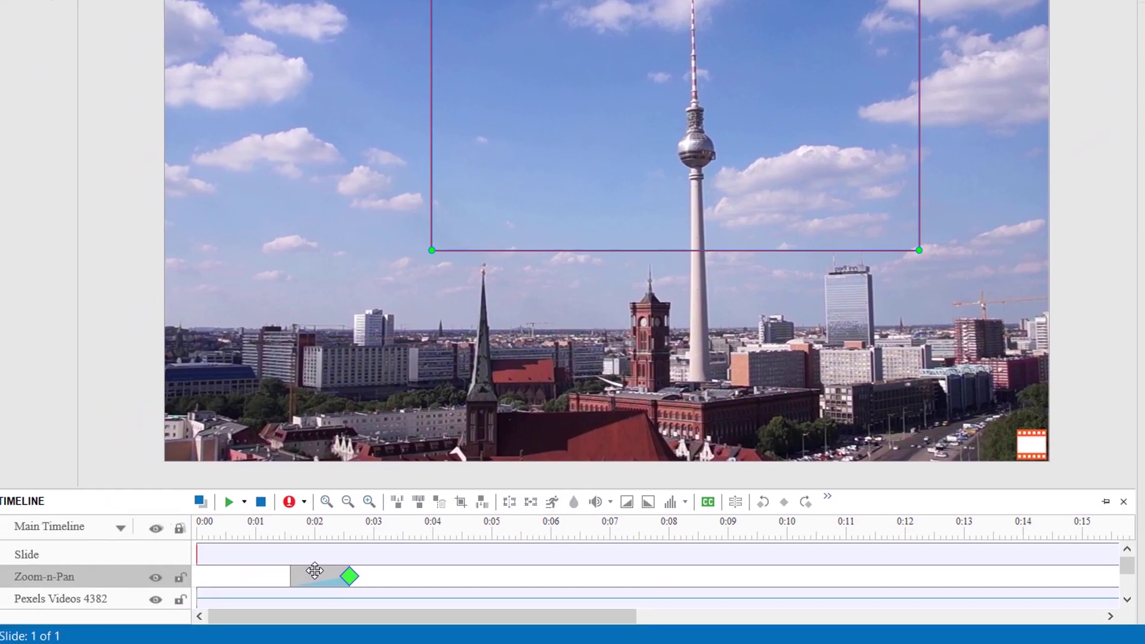
Step: Stretch the zoom effect to start at 0:01 and end near 0:02.134 (about 1.134 seconds)
left_click_drag(0, 643, 0, 643)
left_click_drag(280, 574, 260, 574)
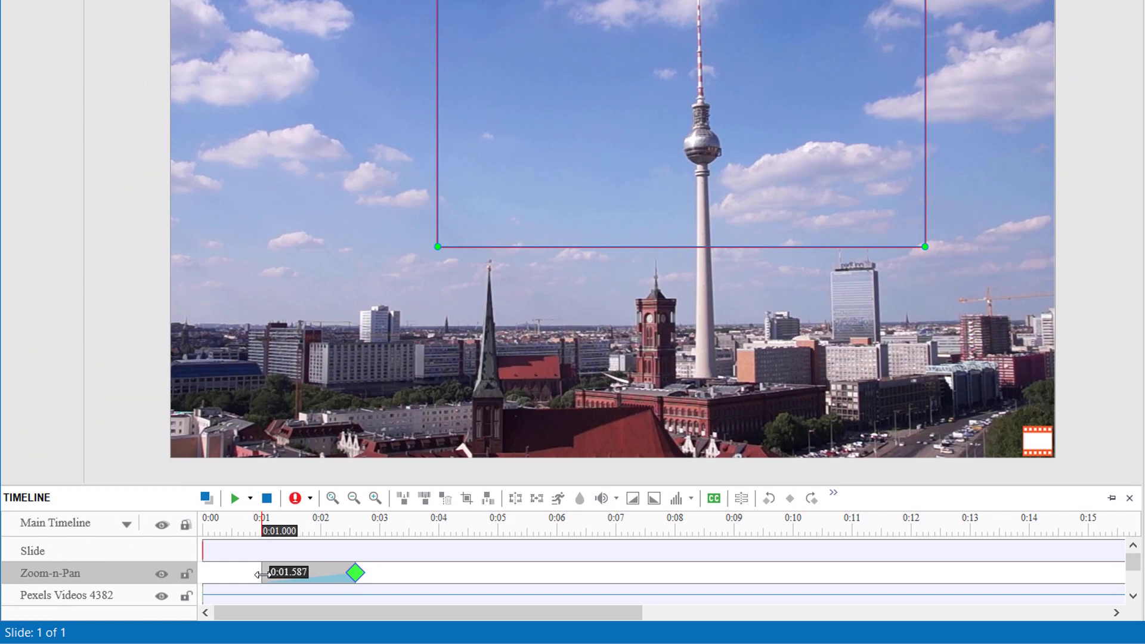
left_click_drag(355, 573, 330, 575)
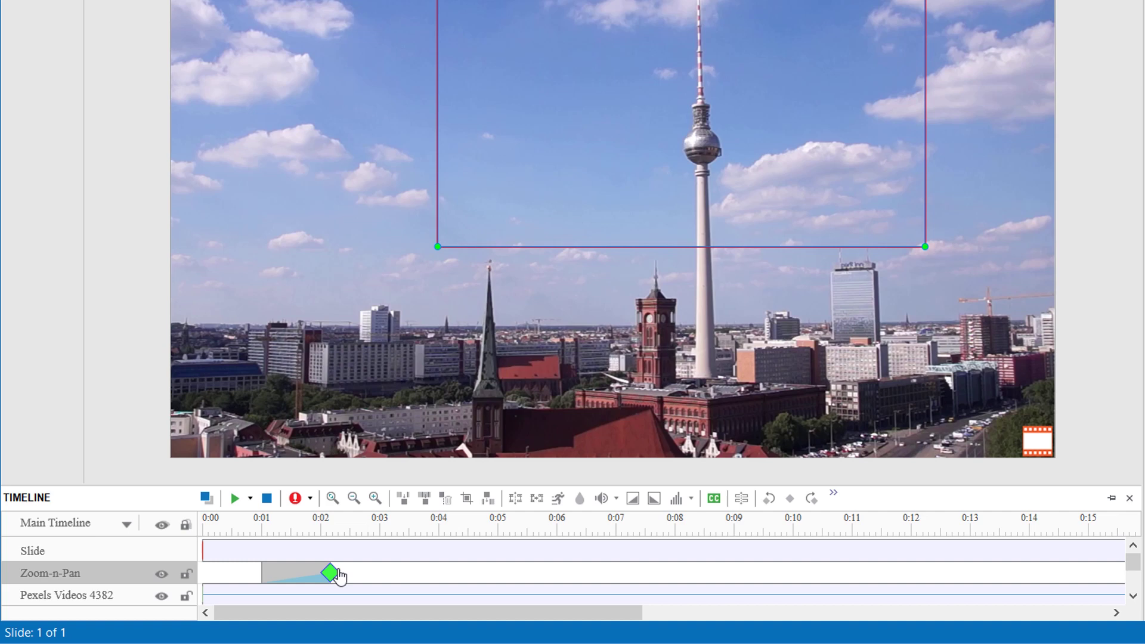
Step: Play the slide from near 0:00 to watch the zoom into the TV tower's upper section
left_click(226, 528)
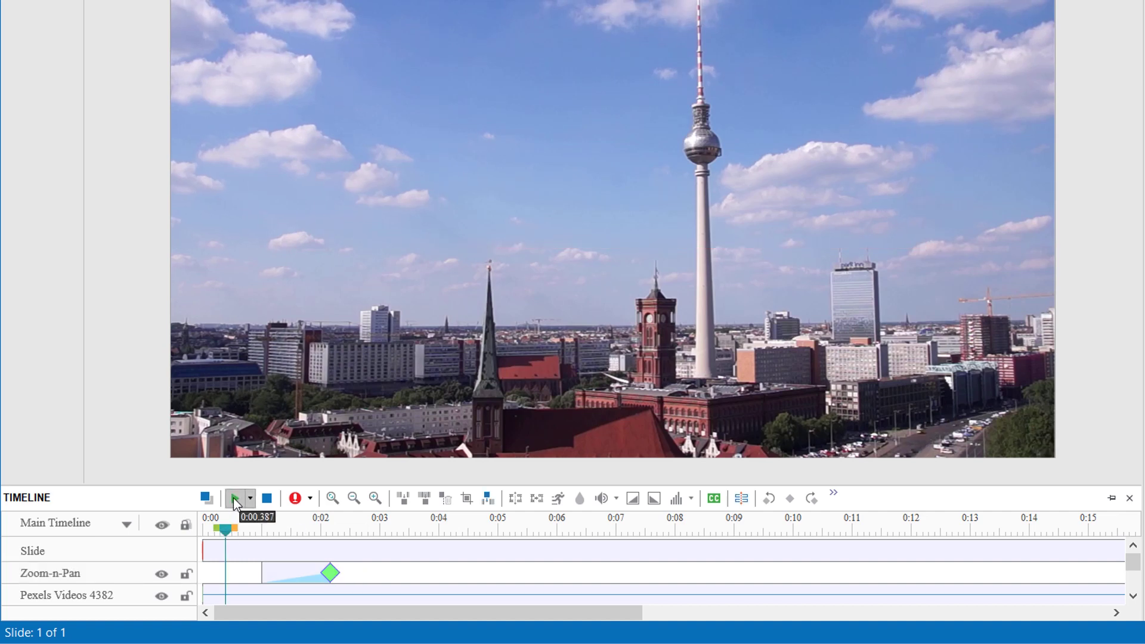
left_click(235, 501)
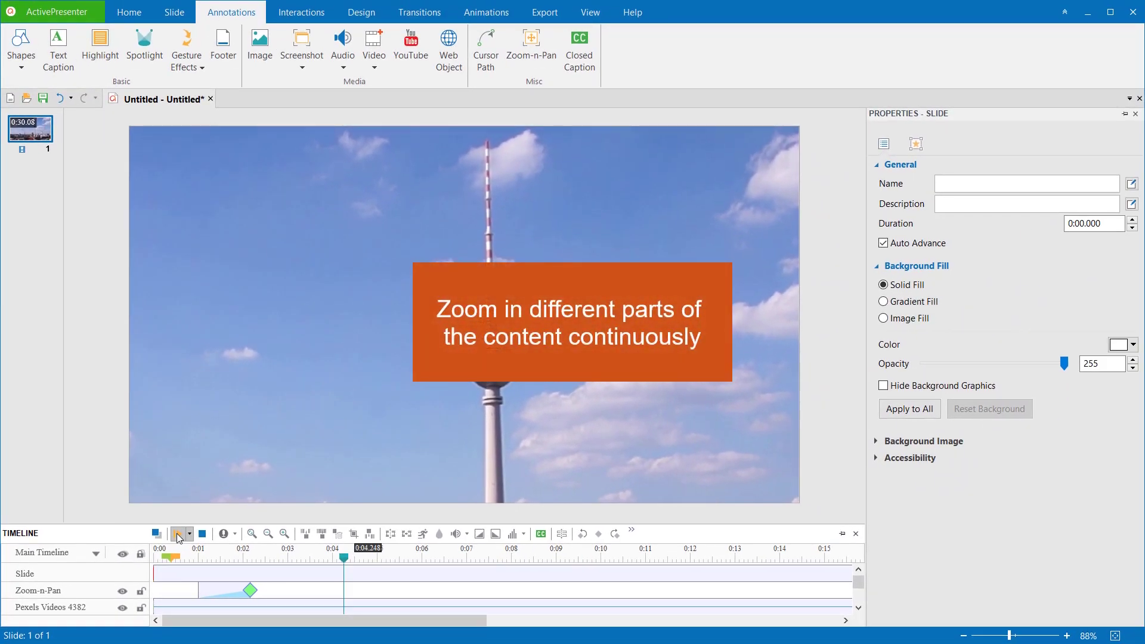
Step: Stop the preview and add a second Zoom-n-Pan at 0:04.040 framing the tower base and town hall at 190%
left_click(200, 536)
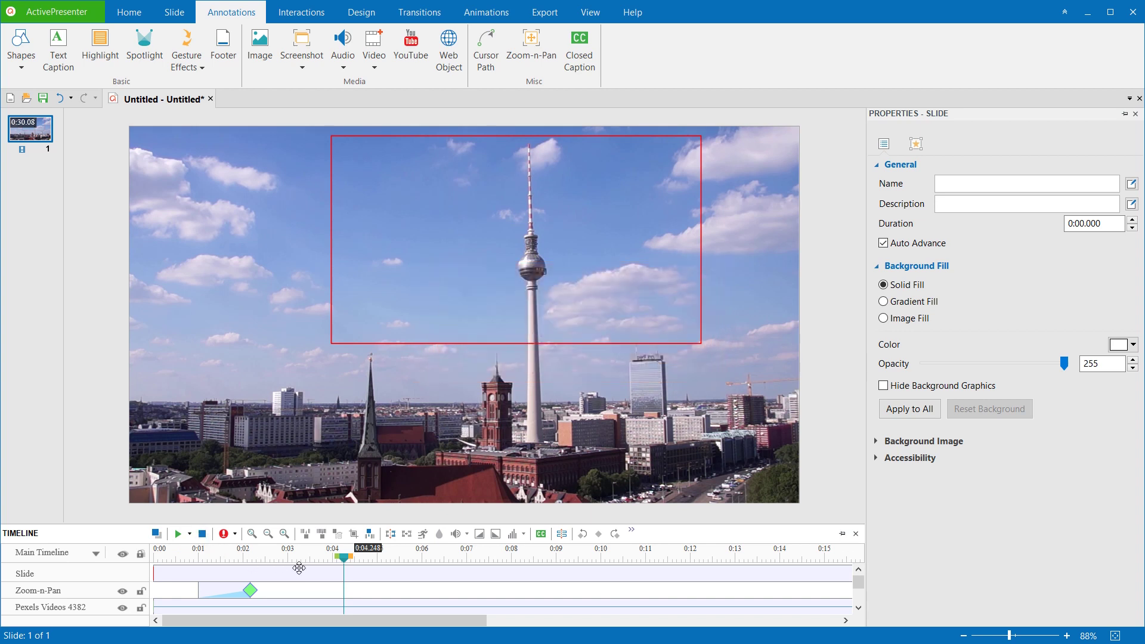
left_click(334, 558)
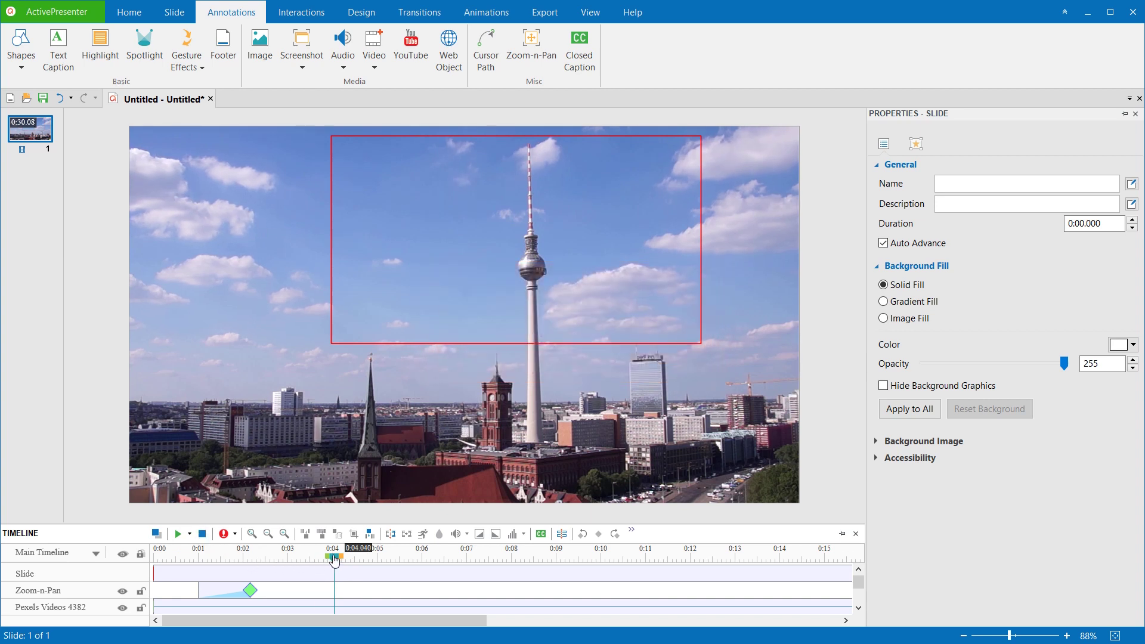
left_click(539, 57)
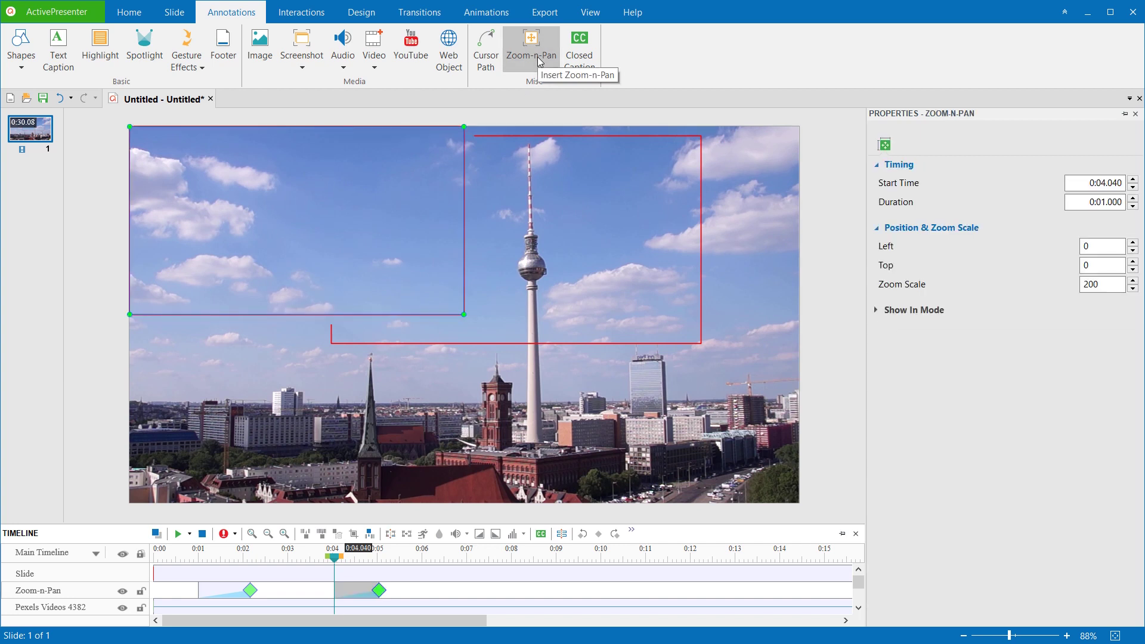
left_click_drag(417, 317, 717, 452)
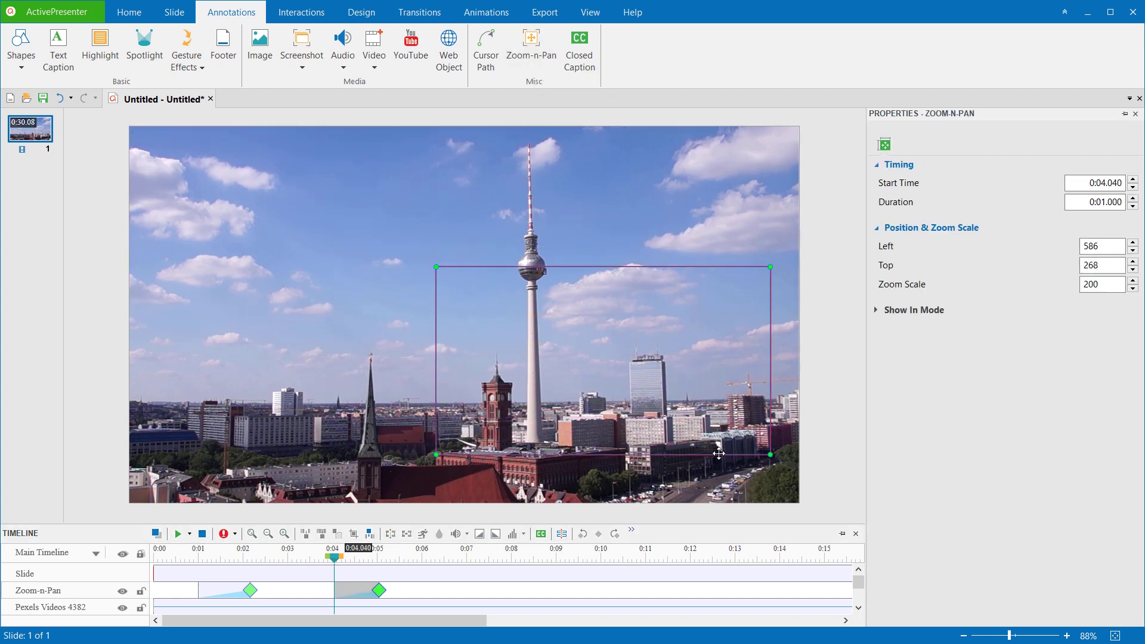
left_click_drag(439, 269, 419, 259)
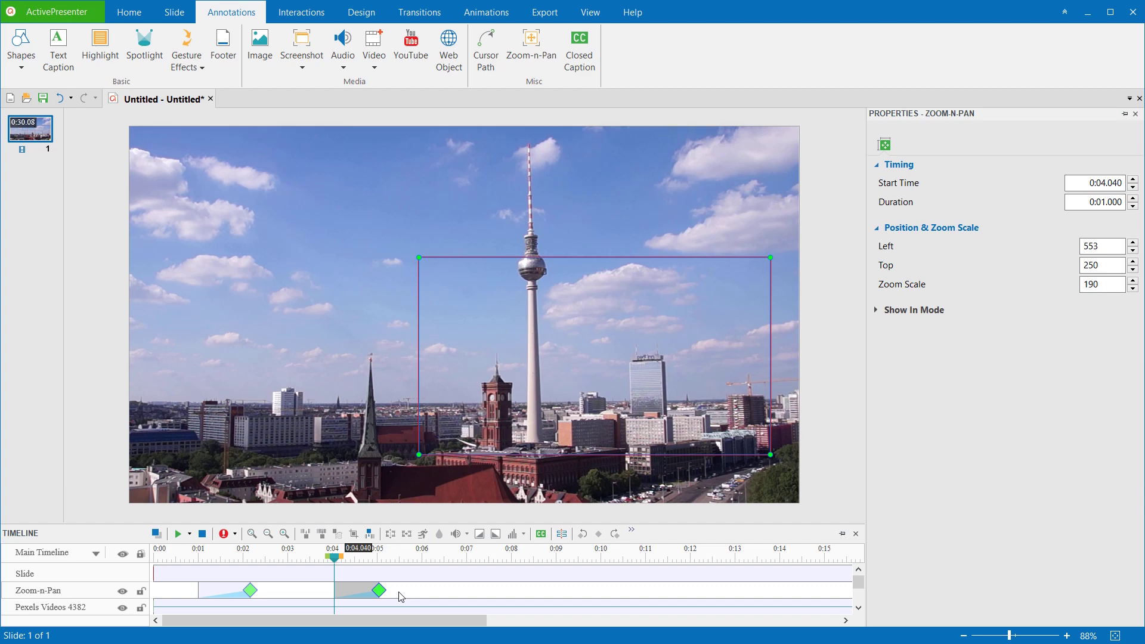
Step: Preview both zoom effects from the start, pausing at about 0:07.626 on the full city view
left_click(165, 555)
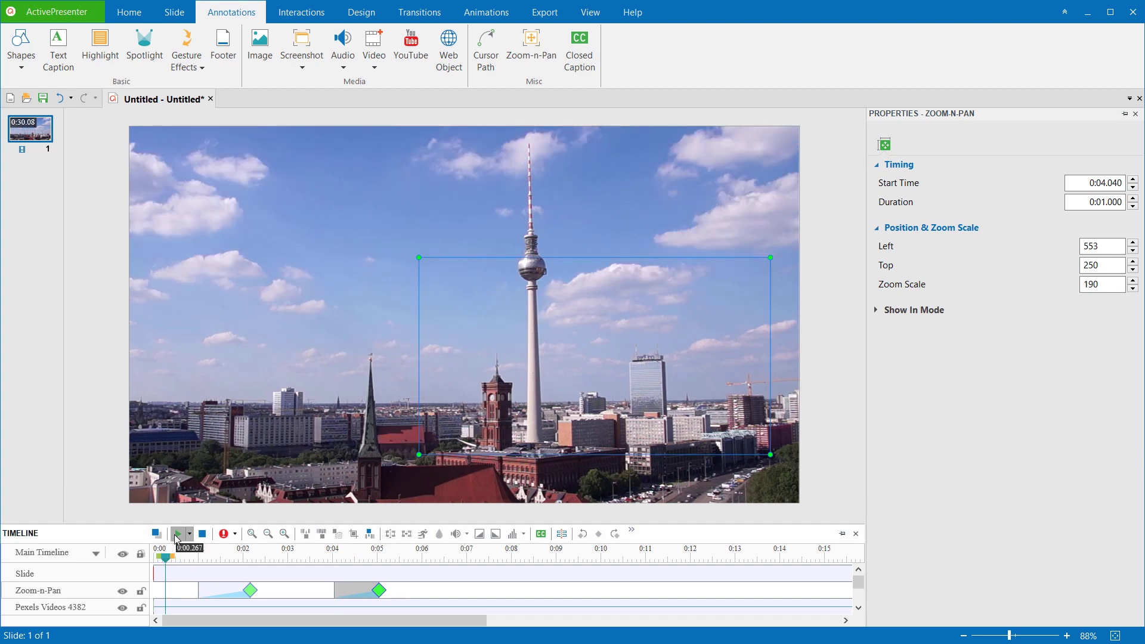
left_click(176, 536)
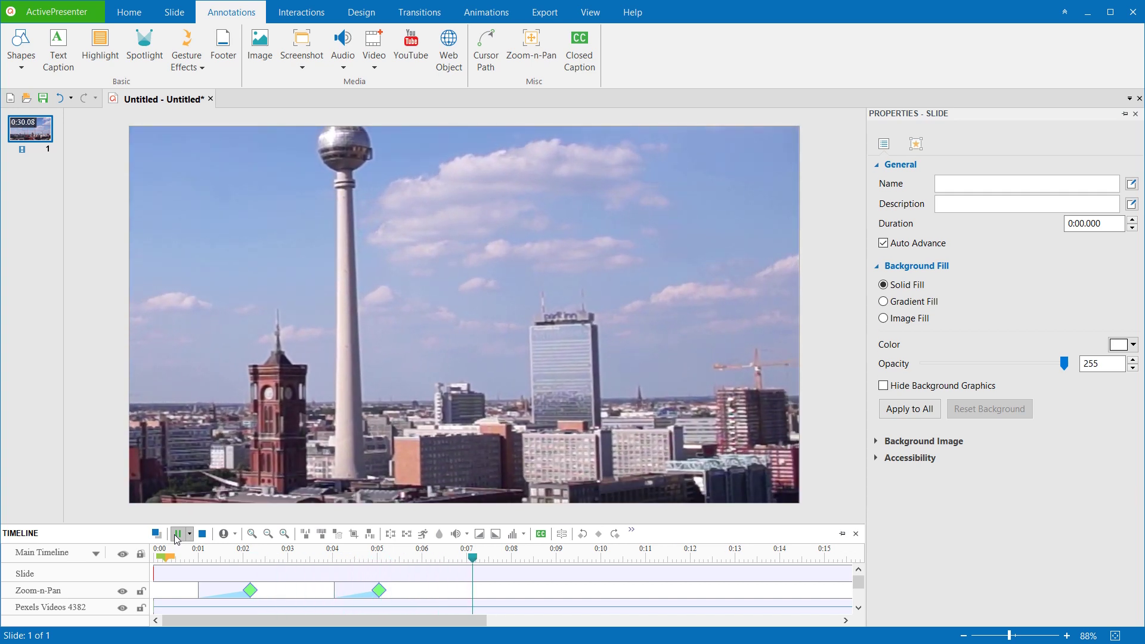
left_click(177, 539)
left_click(203, 535)
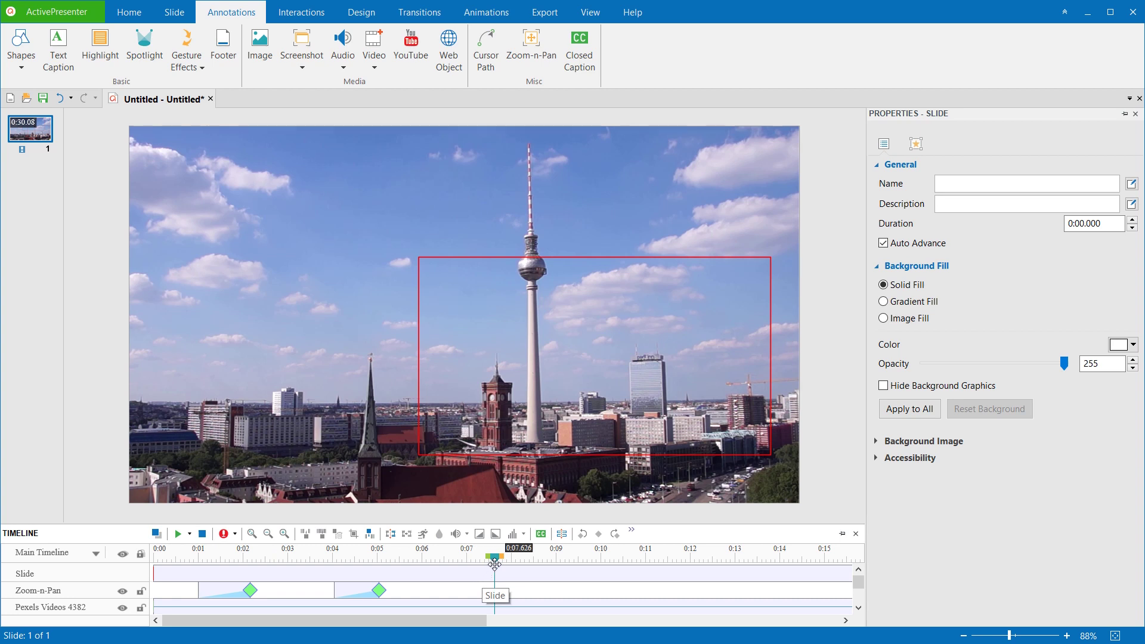
Step: Add a third Zoom-n-Pan at 0:07.067 covering the whole frame (Left 0, Top 0, 100%)
left_click(470, 569)
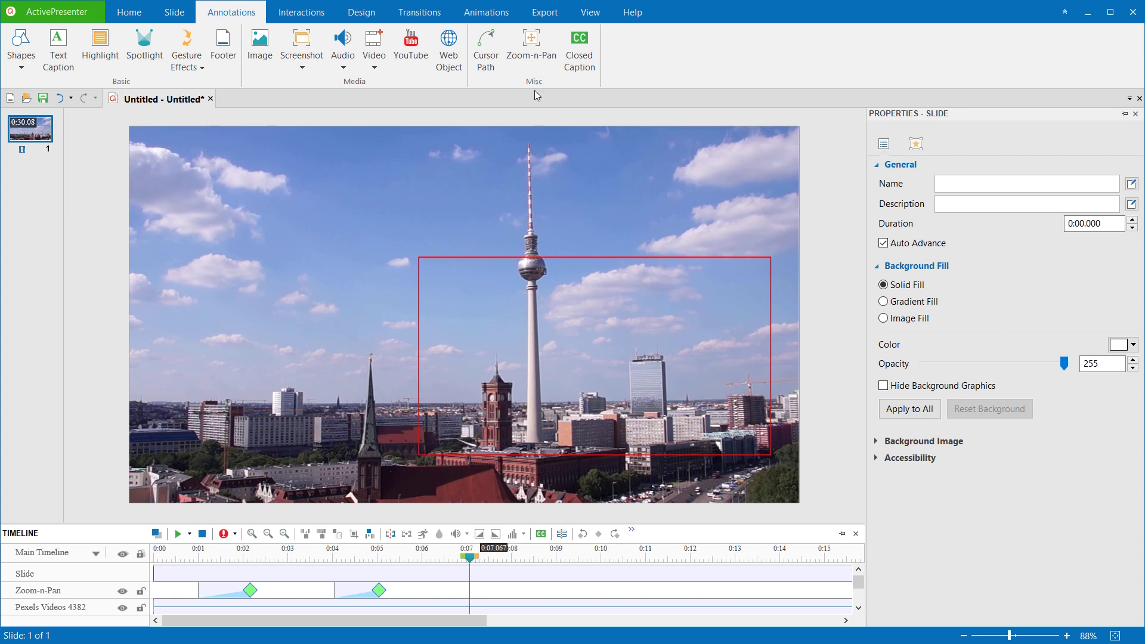
left_click(531, 54)
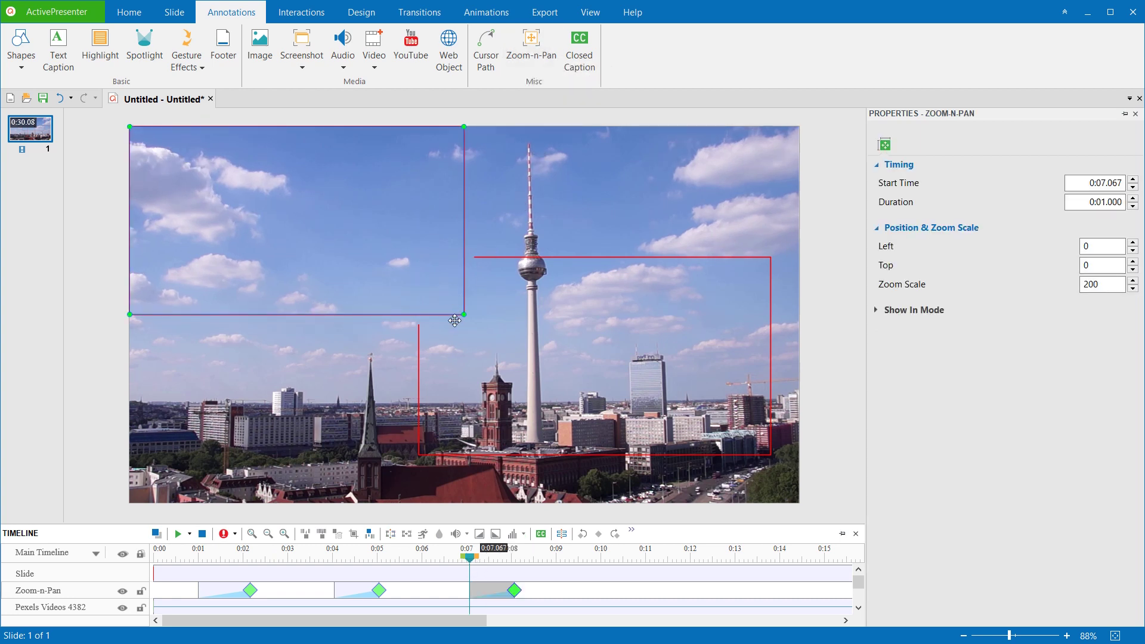
left_click_drag(464, 317, 800, 514)
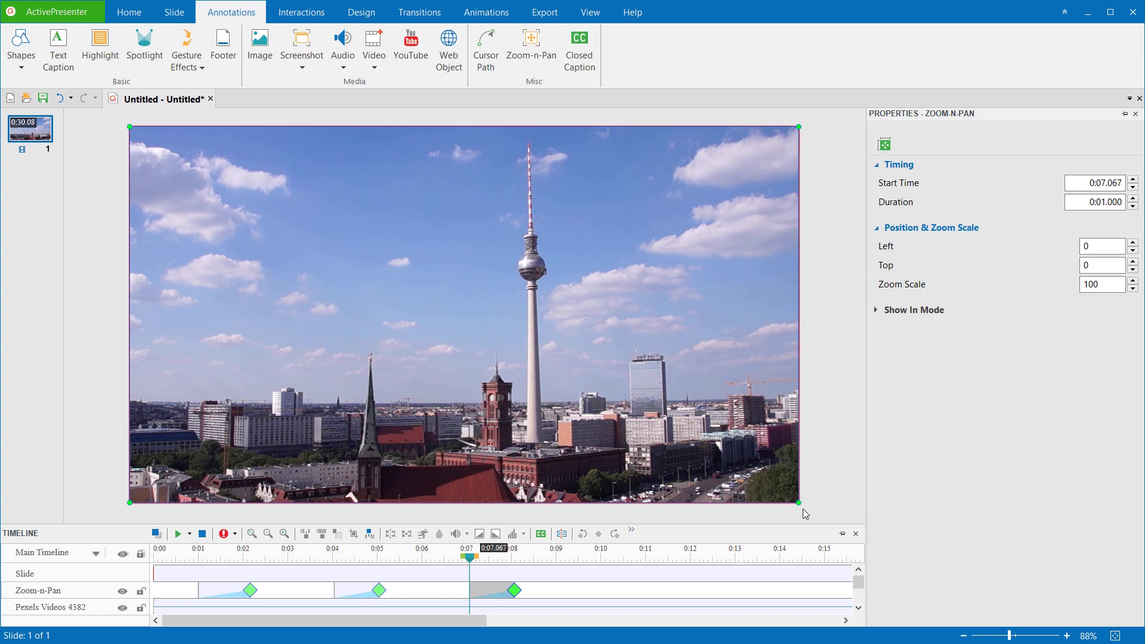
Step: Play the slide from near 0:00 to watch all three zoom effects in sequence
left_click(178, 569)
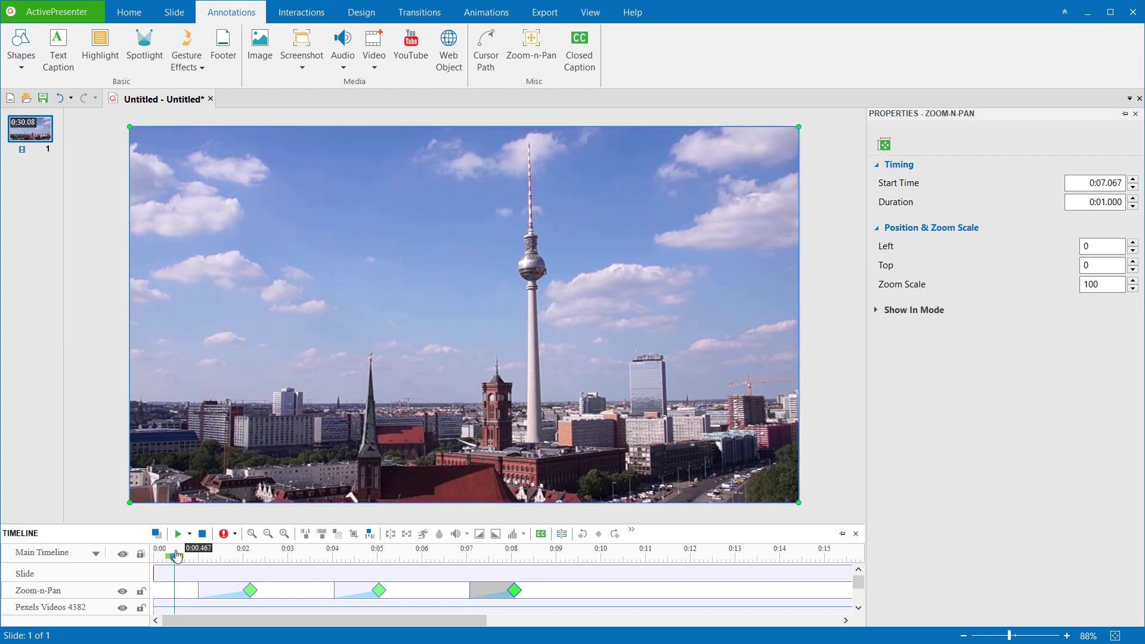
left_click(177, 534)
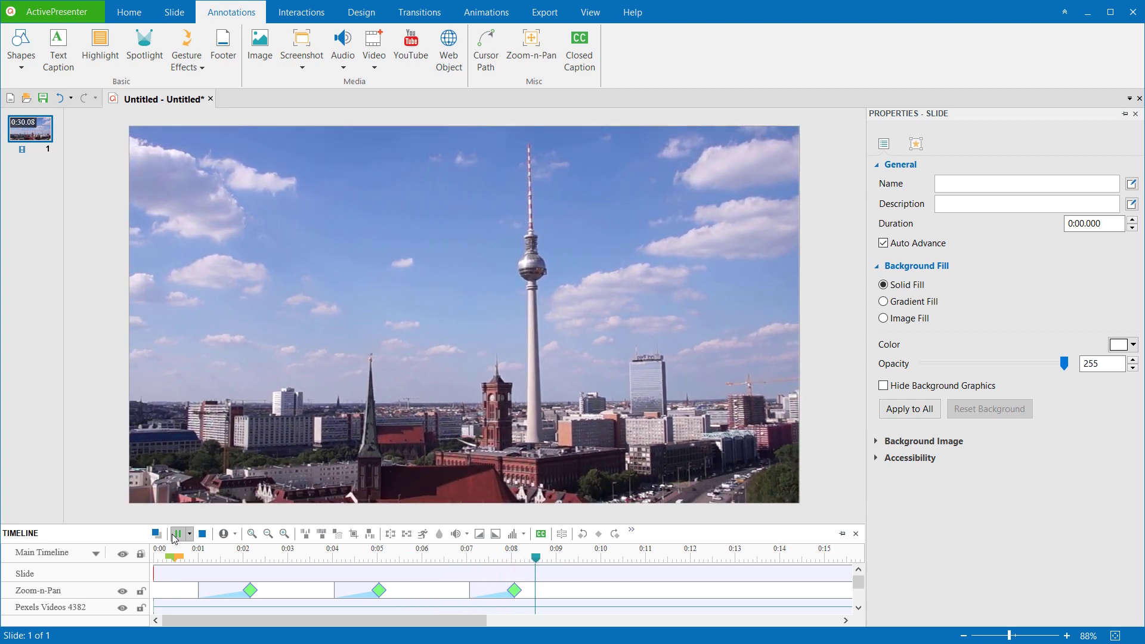
Step: Pause the preview and delete the middle Zoom-n-Pan at 0:04.040 from the timeline
left_click(177, 536)
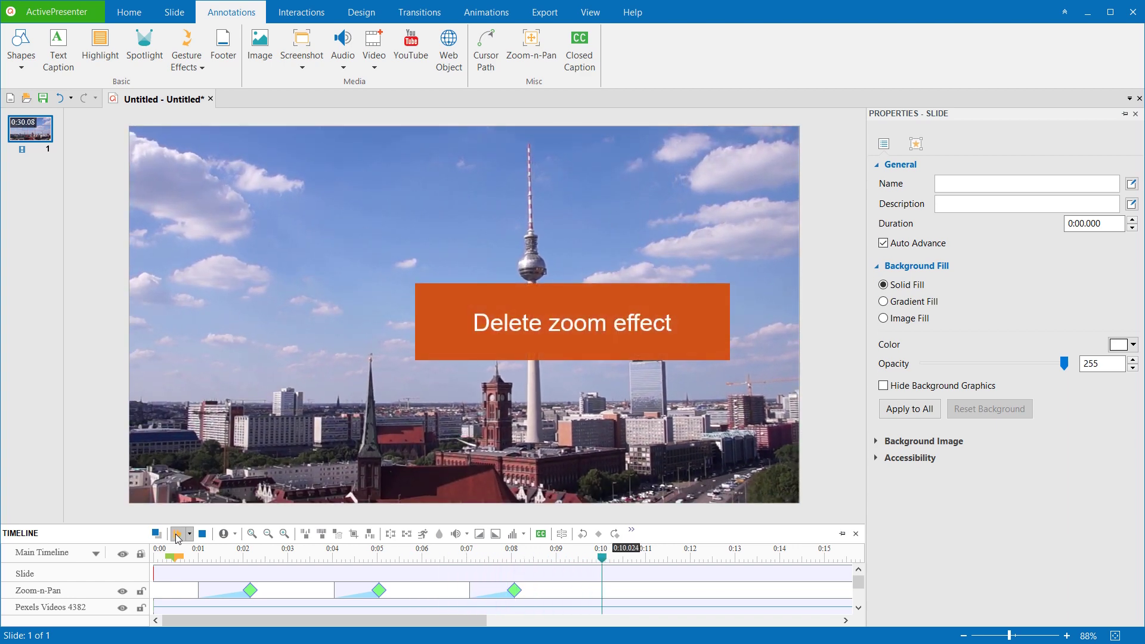
left_click(356, 591)
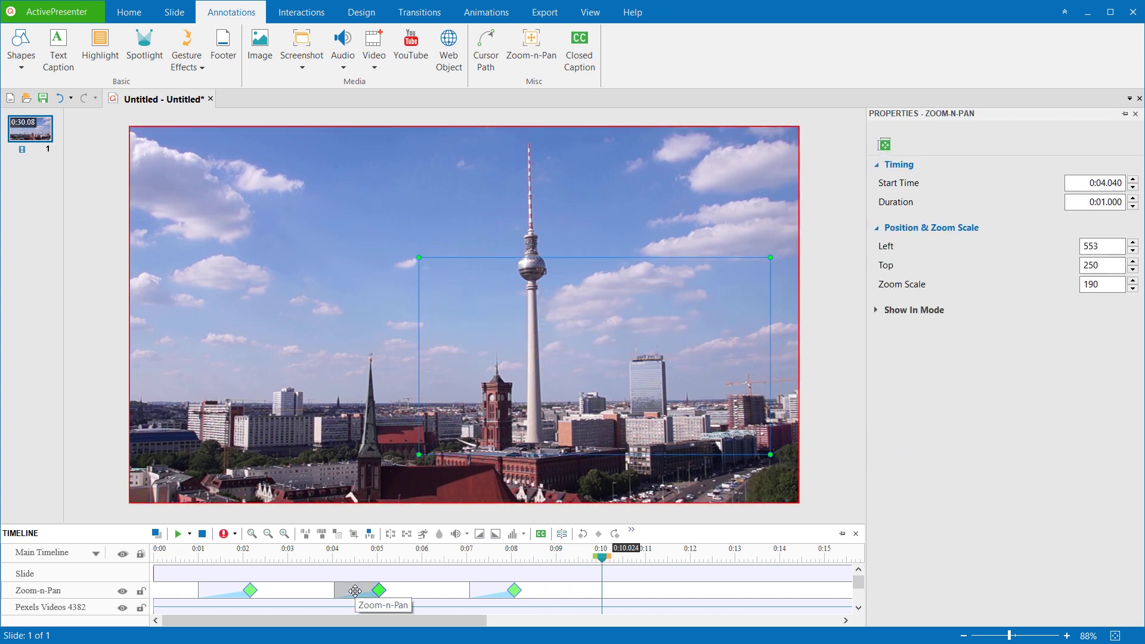
key("Delete")
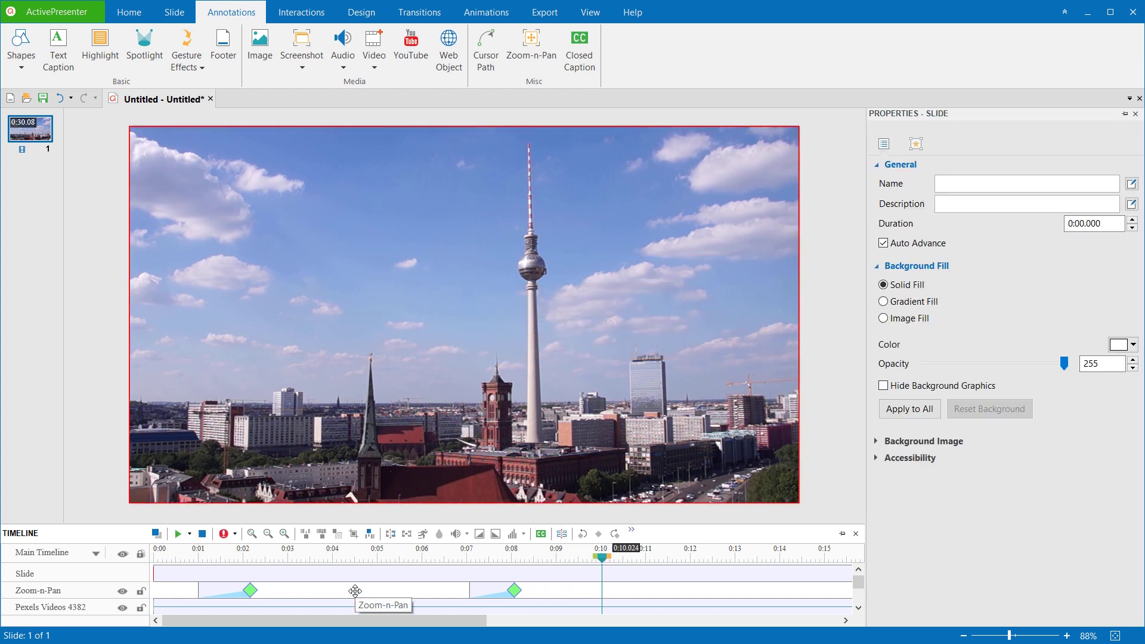